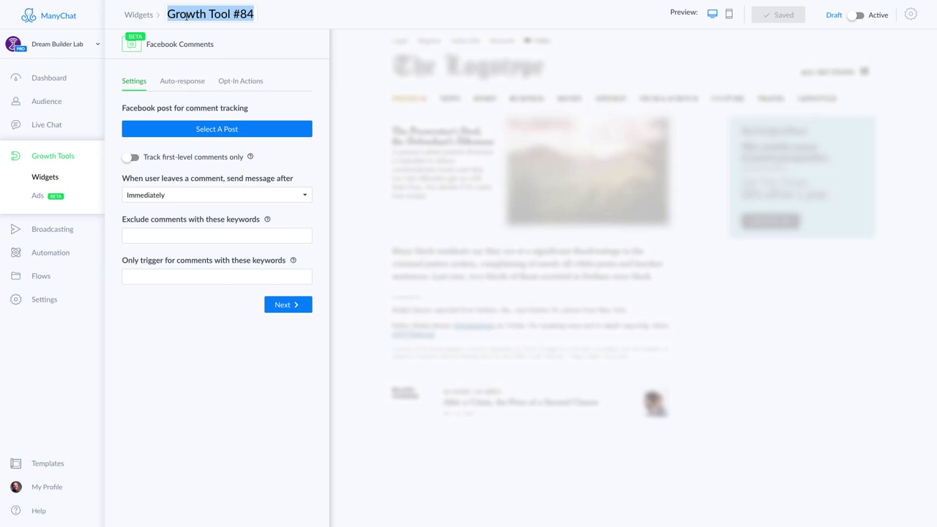
Rename the growth tool as "FB Infográfico CRIE".
type("FB")
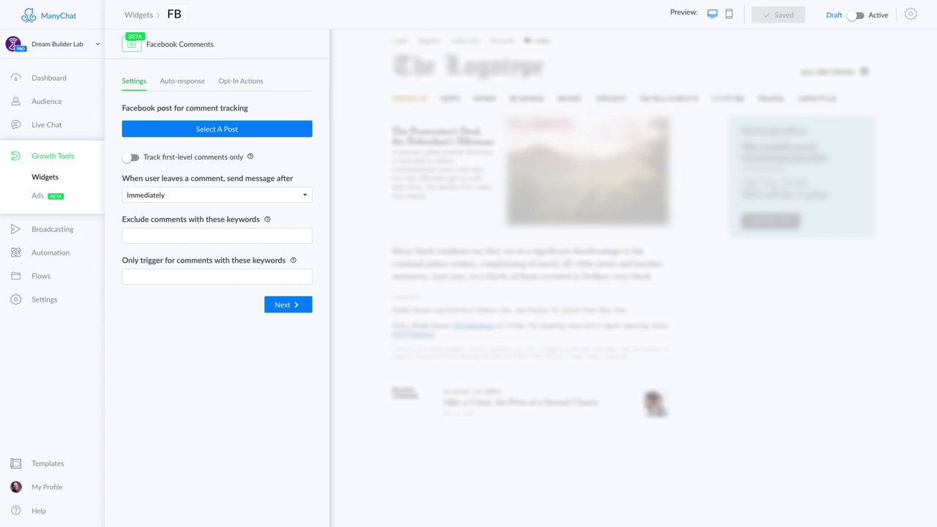
type(" Infográfico CRIE")
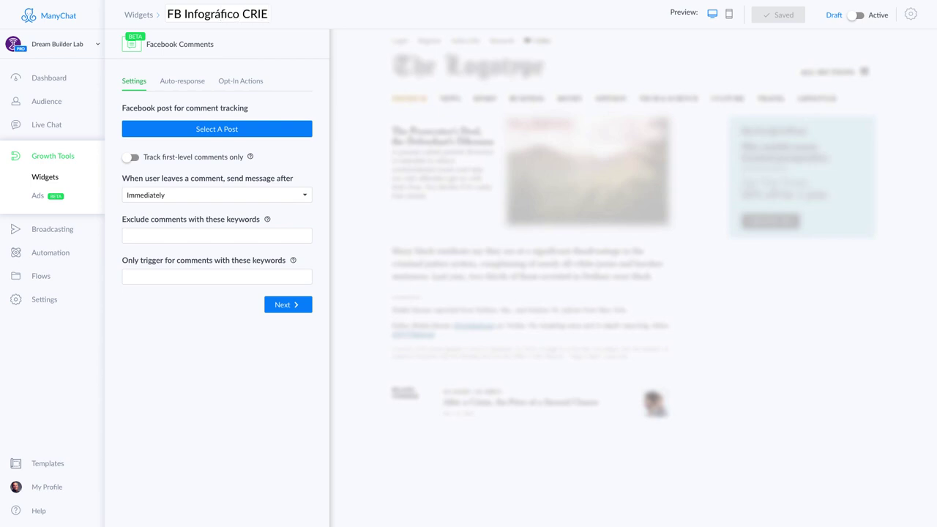
key("Return")
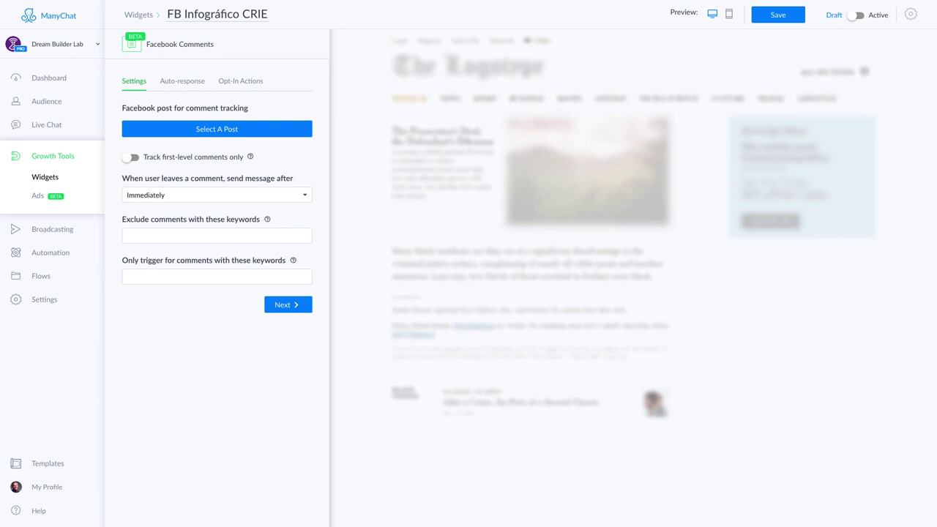
Review the published, scheduled and custom options for selecting the Facebook post for comment tracking.
left_click(217, 132)
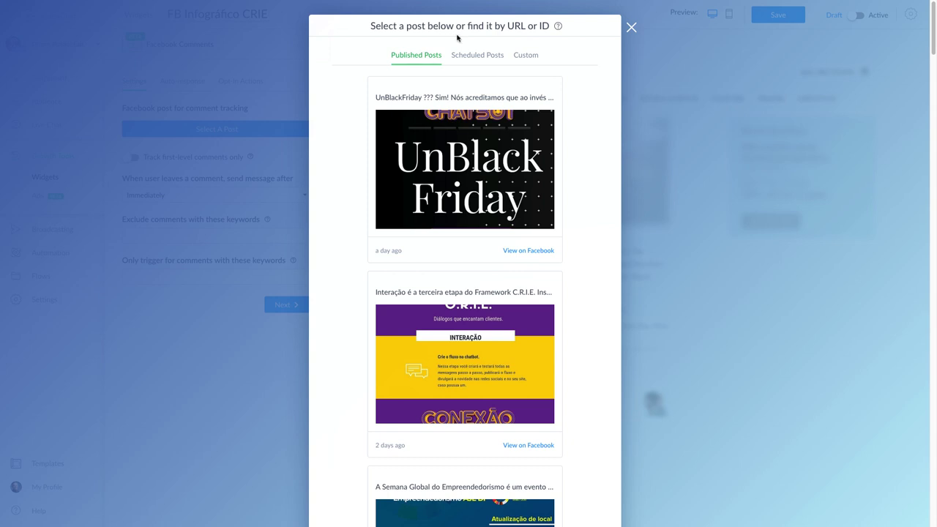
left_click(528, 56)
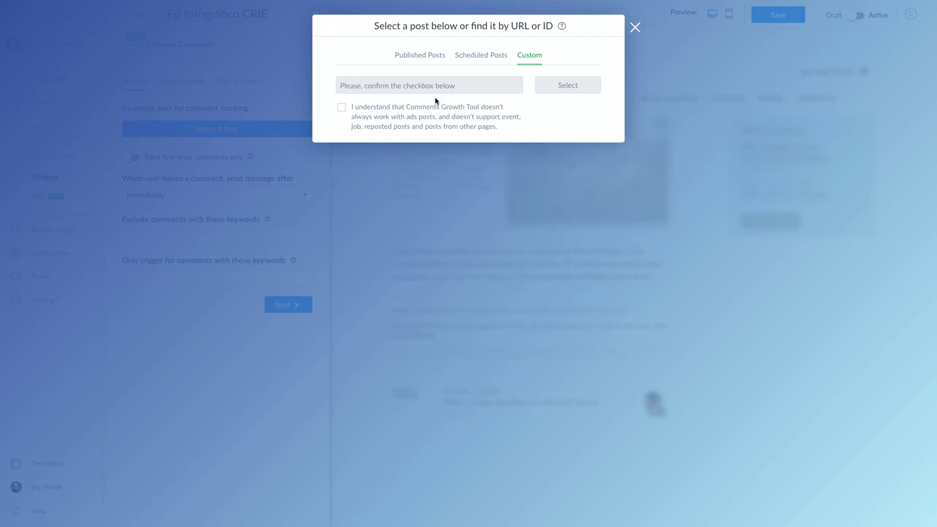
left_click(417, 59)
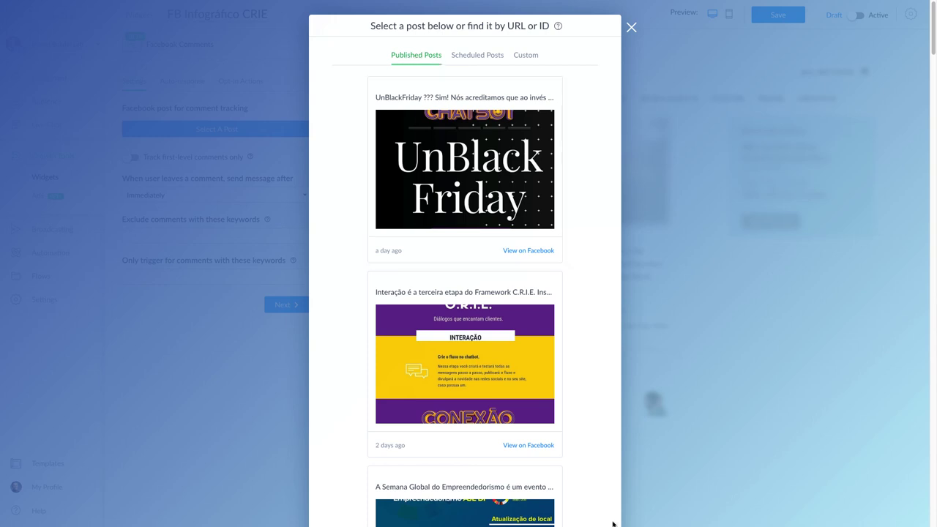
left_click(478, 58)
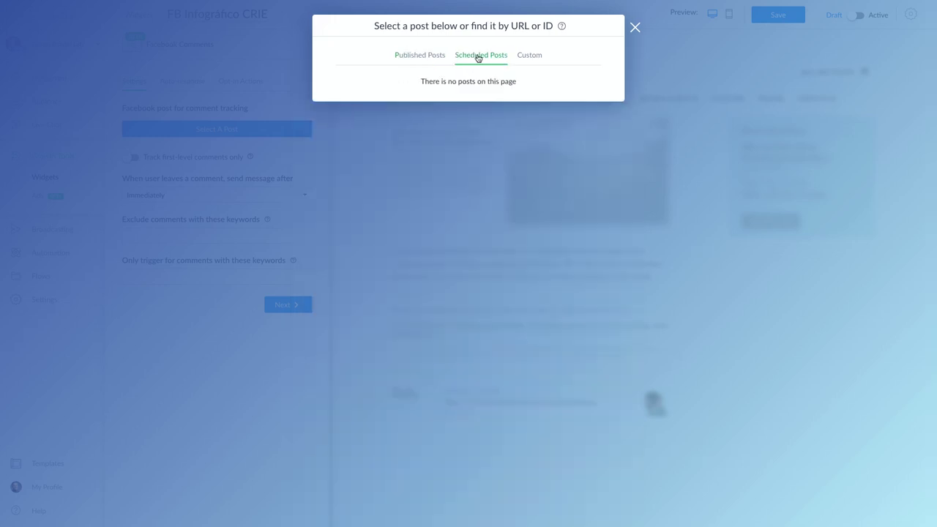
left_click_drag(423, 81, 523, 83)
left_click(523, 84)
left_click(429, 59)
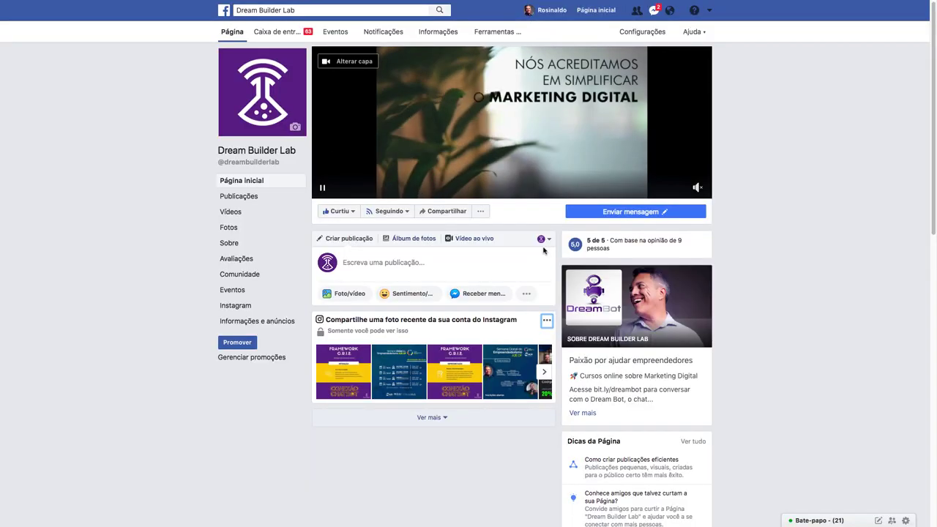
On the Dream Builder Lab Facebook page, start a new post with the line "Baixe o Infográfico do Framework C.R.I.E".
left_click(423, 267)
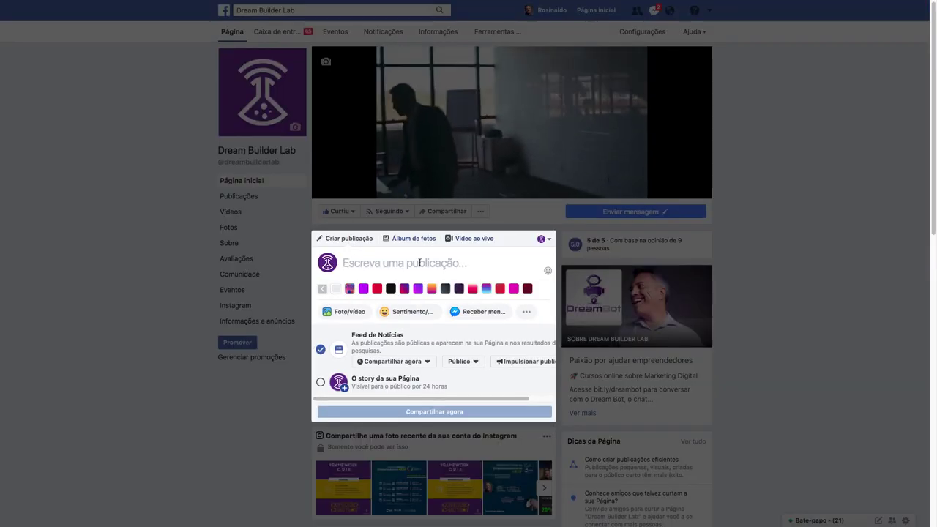
type("Baix")
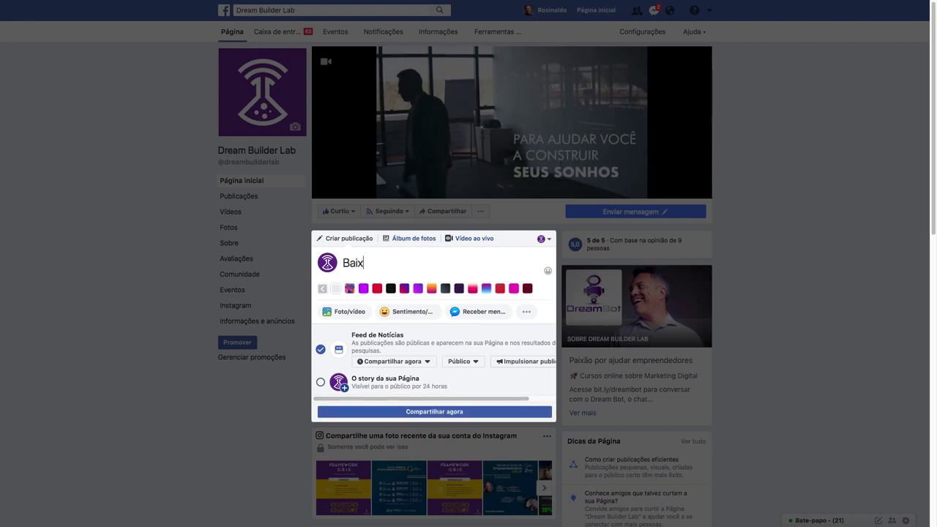
type("e o")
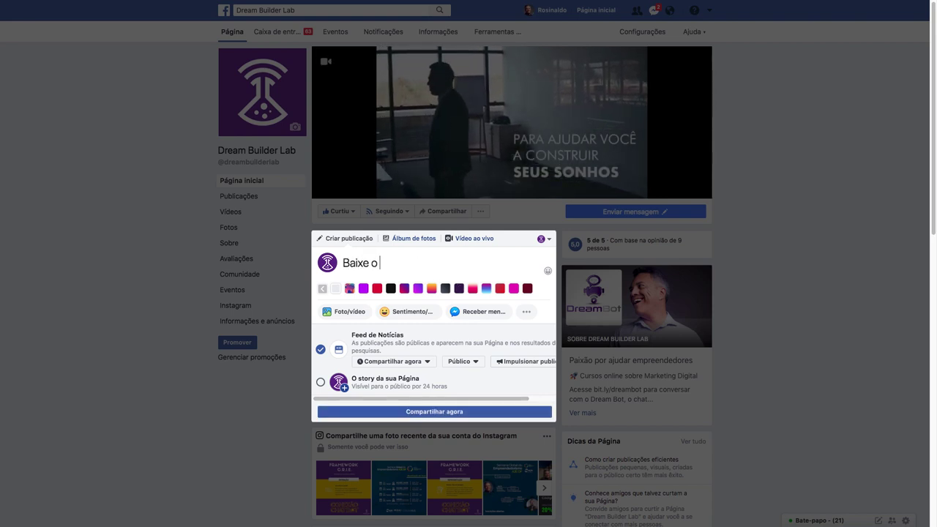
type(" Info")
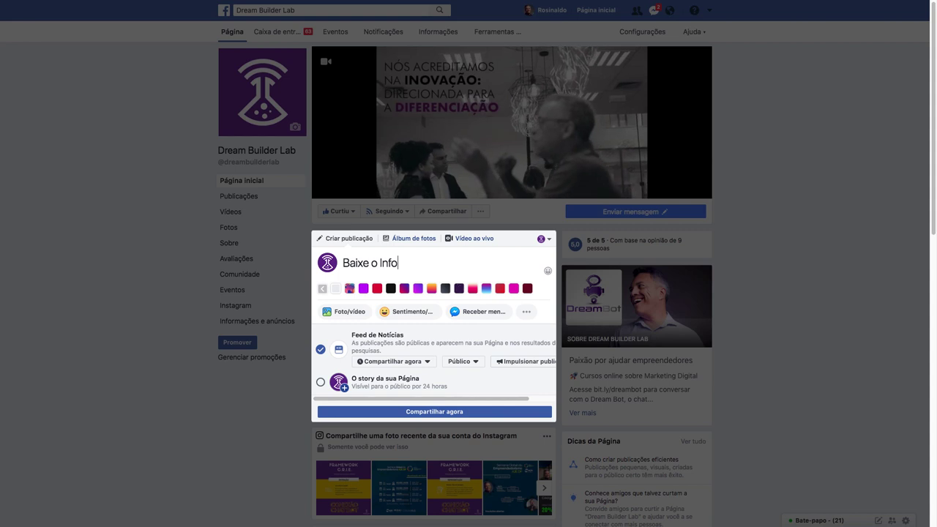
type("grá")
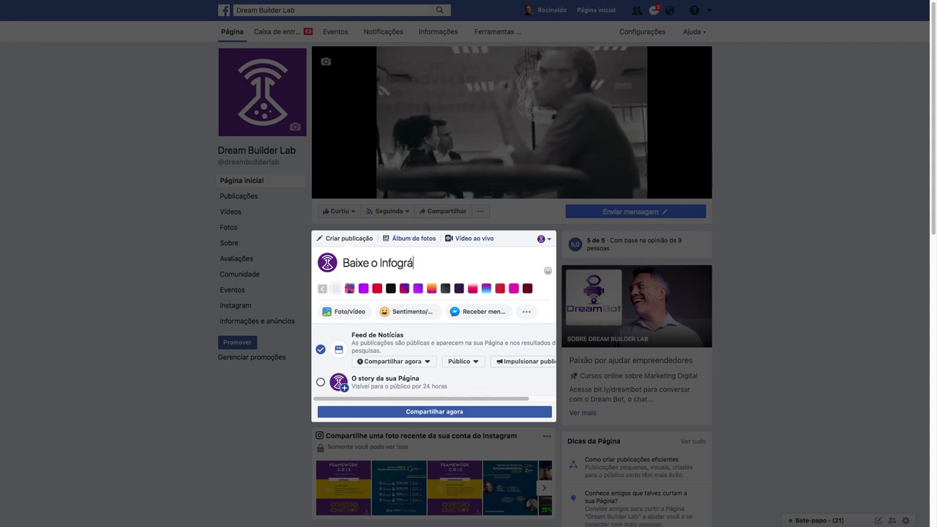
type("fico od Fr")
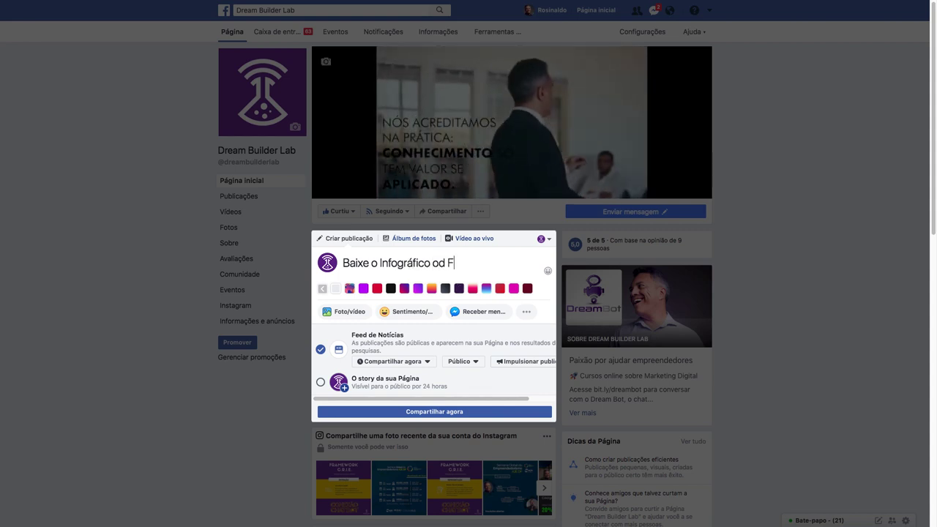
key("BackSpace")
key("BackSpace")
key("BackSpace")
key("BackSpace")
key("BackSpace")
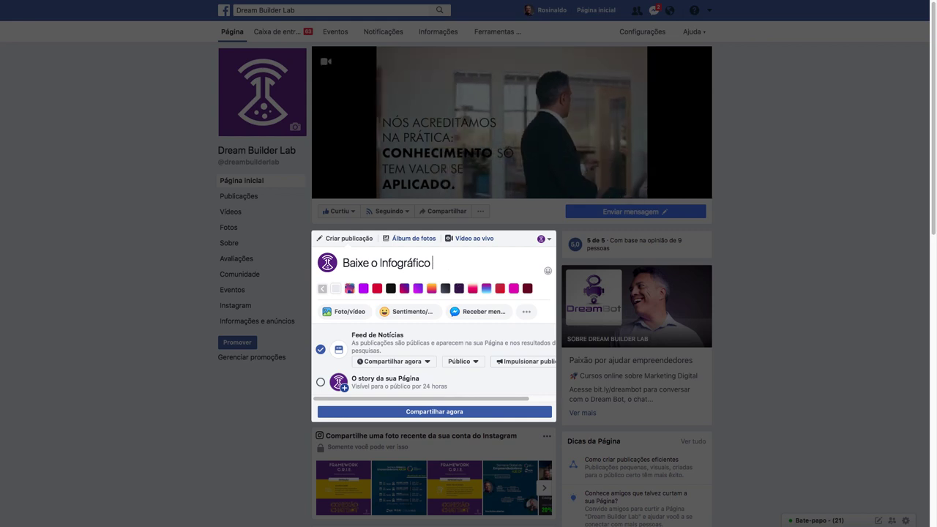
type("do Fra")
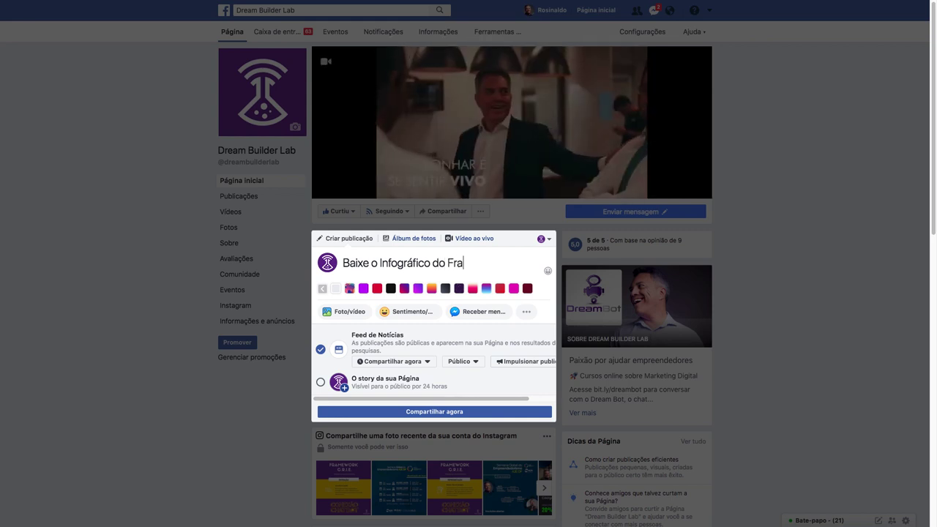
type("mework C")
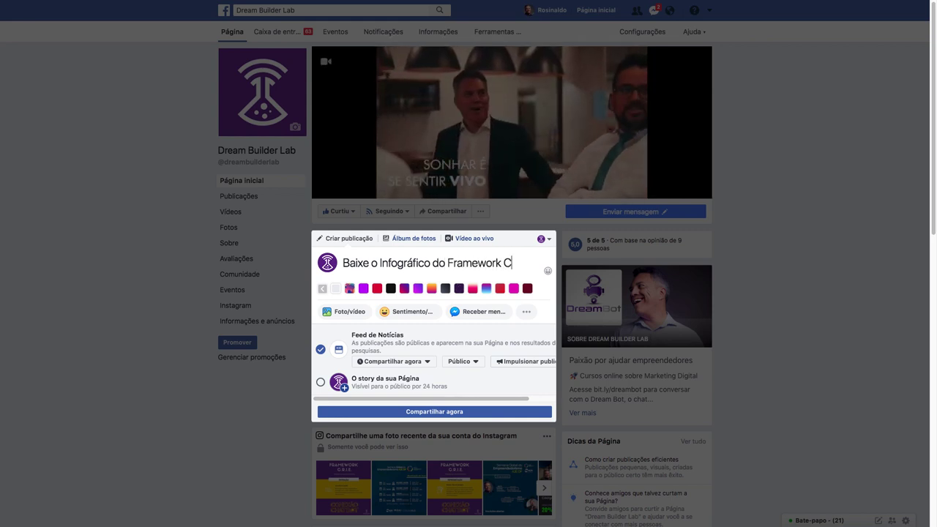
type(".R")
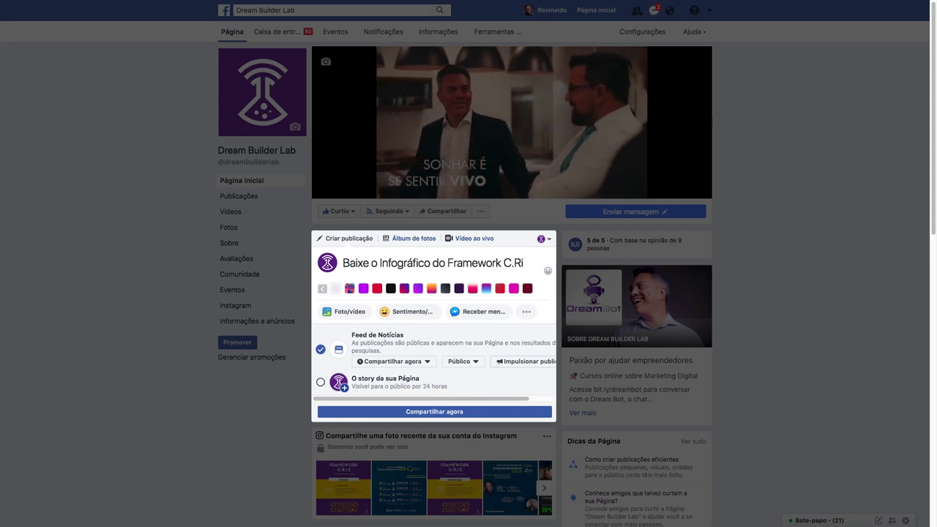
type(".I.E")
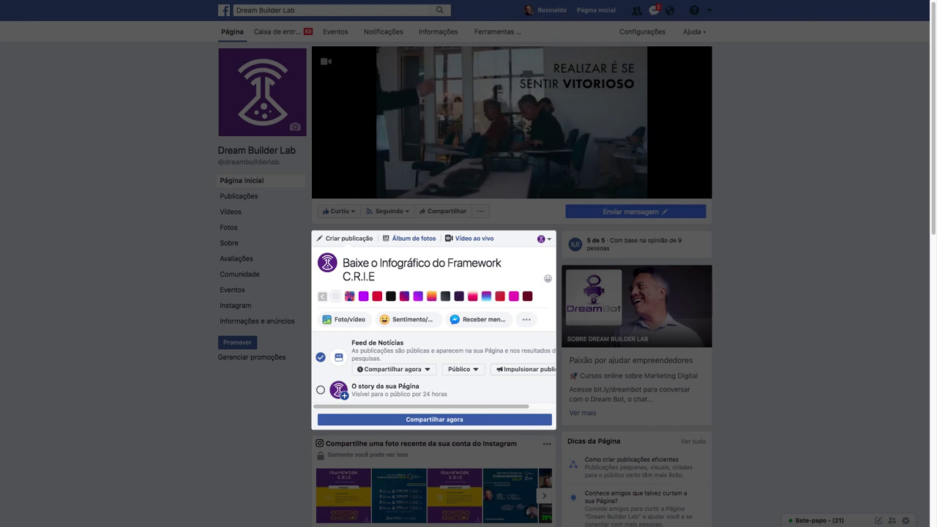
Add a paragraph to the post after a blank line: "Digite QUERO para o nosso chatbot enviar o infográfico para você.".
key("Return")
key("Return")
type("Digite ")
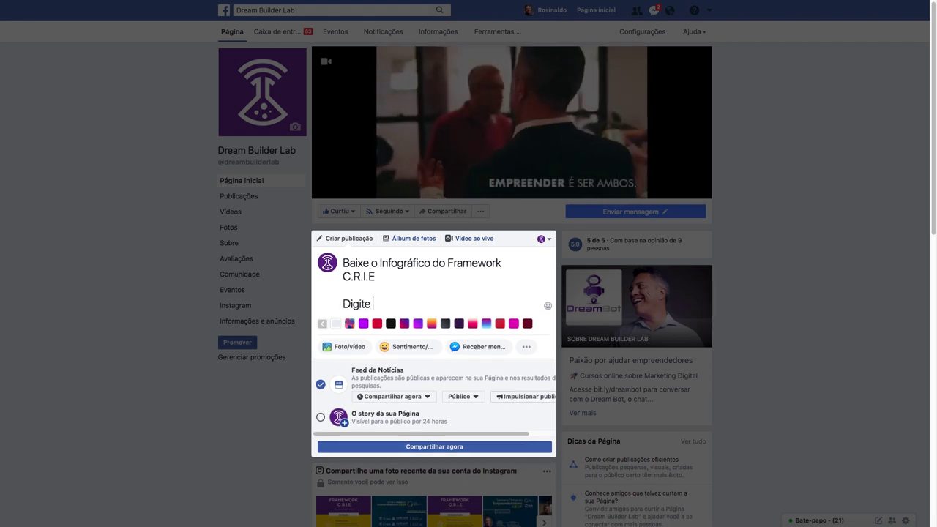
type("QUERO ")
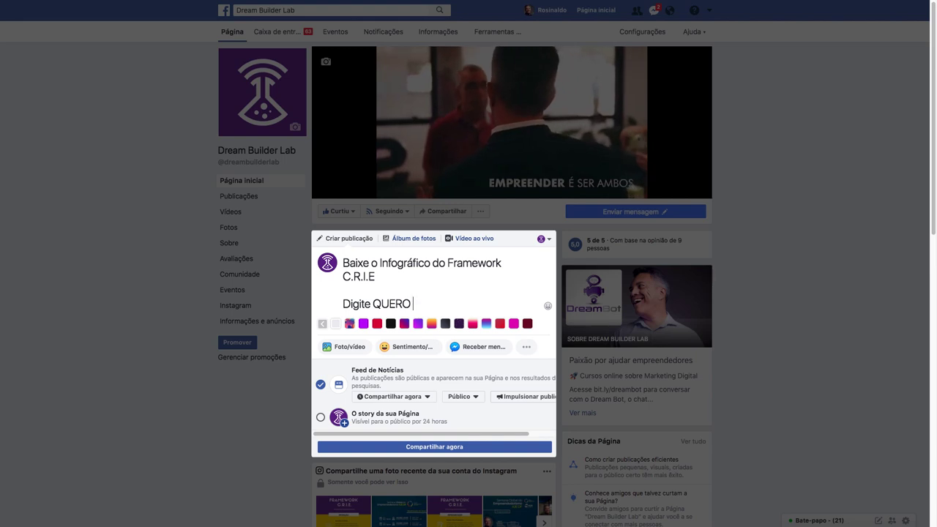
type("para")
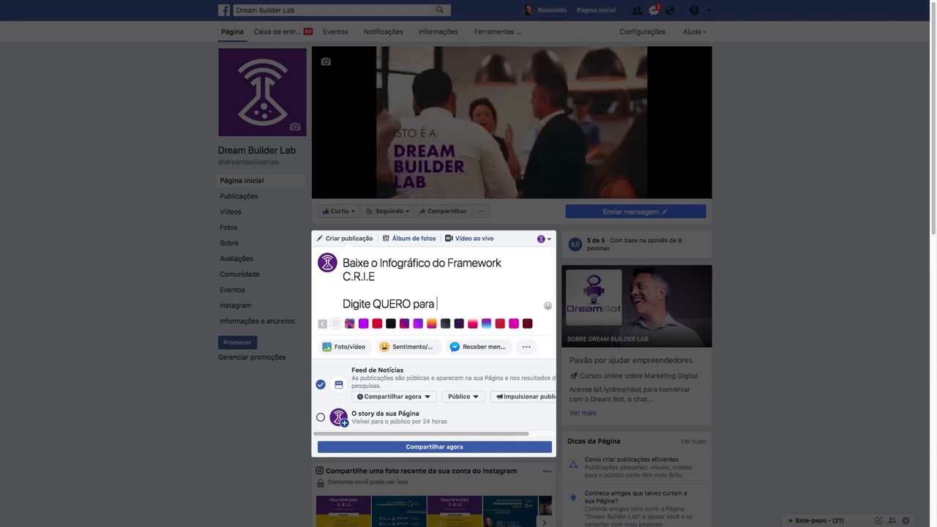
type(" o nosso")
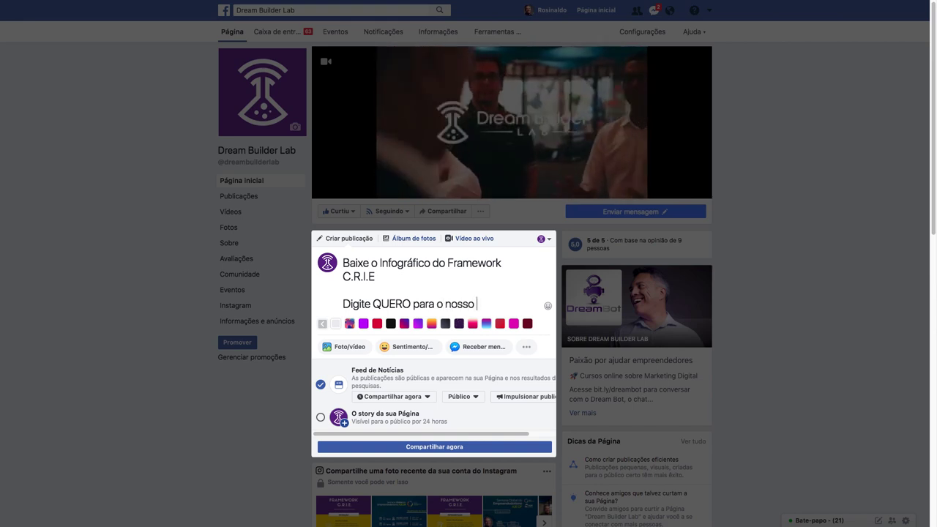
type(" chatbot enviar")
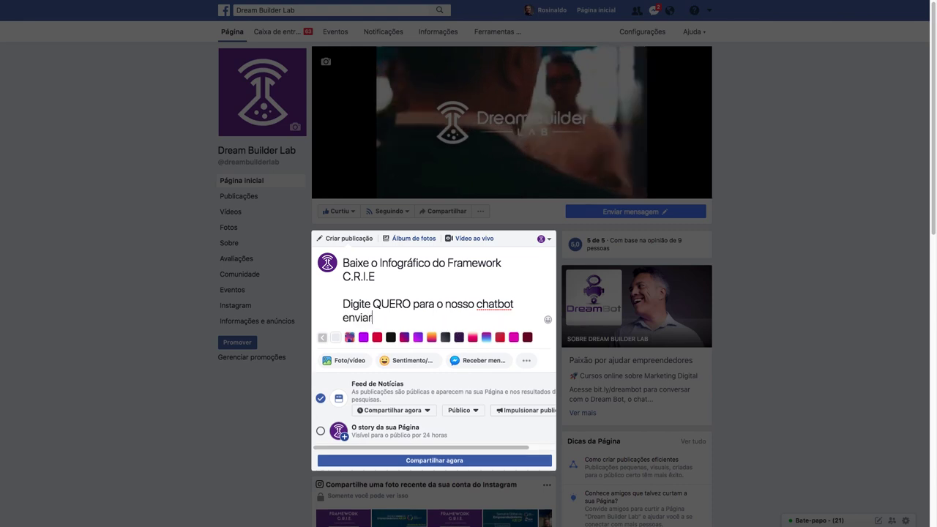
type(" o infogr")
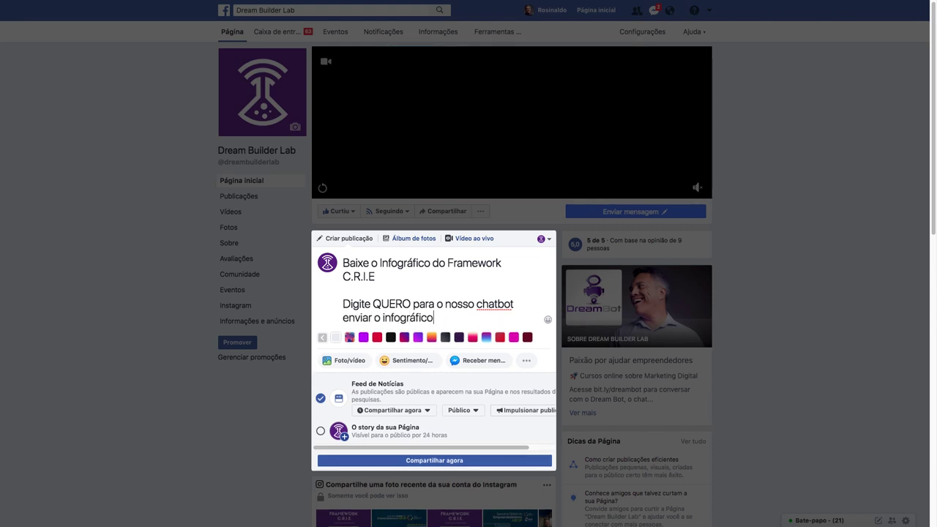
type("áfico para voc")
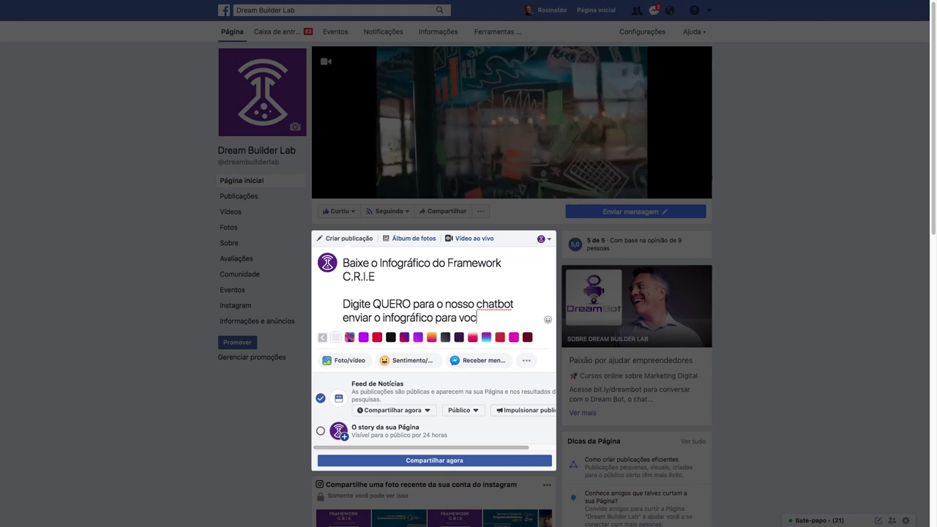
type("Ê")
key("BackSpace")
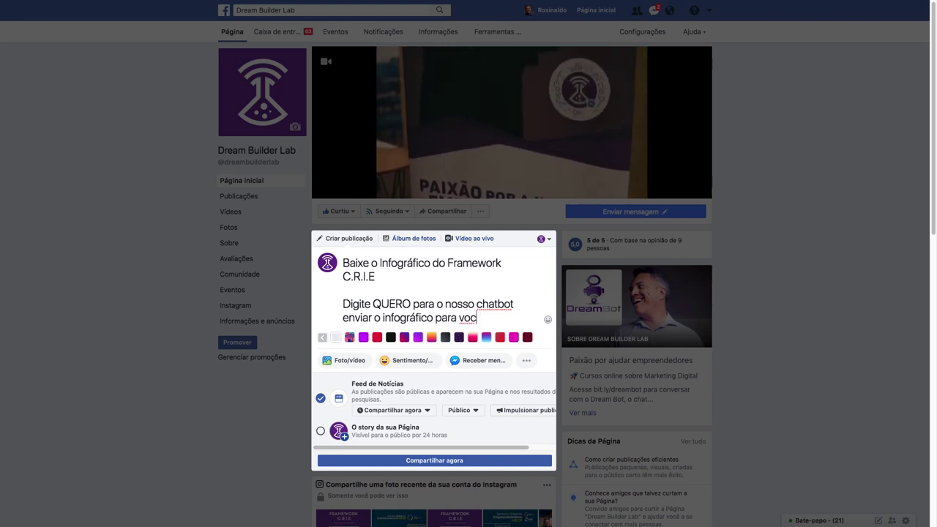
type("ê.")
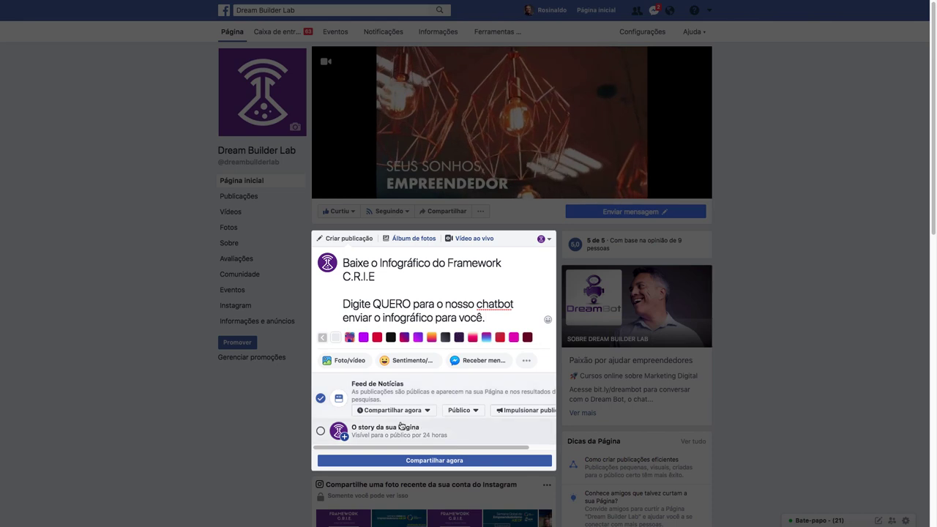
Attach the image "Post Instagram - Resumo FRAMEWORK CRIE - CONEXÃO CHATBOT.png" from the Transferências folder to the post.
left_click(328, 360)
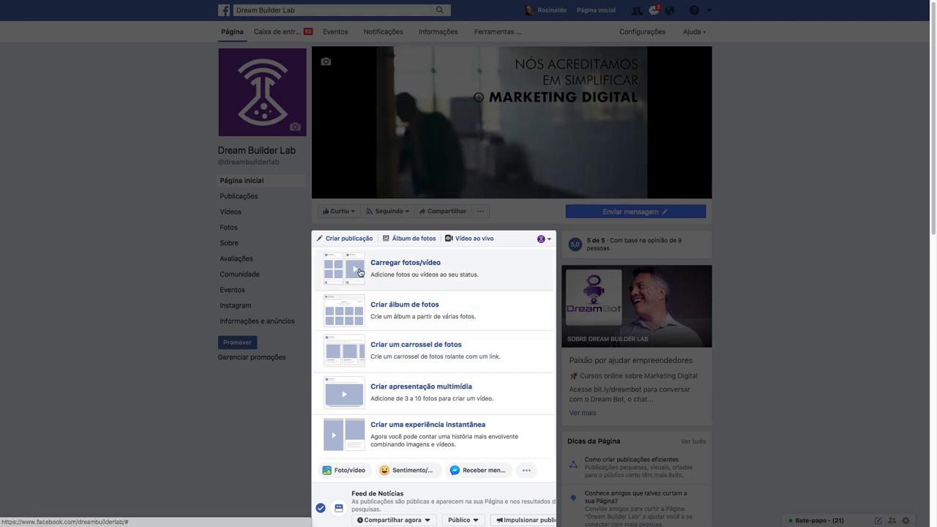
left_click(383, 263)
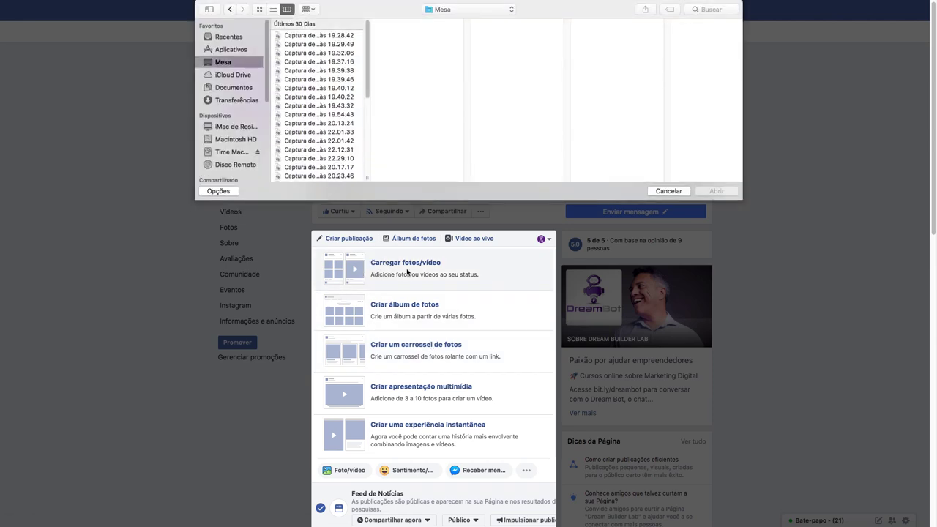
left_click(236, 100)
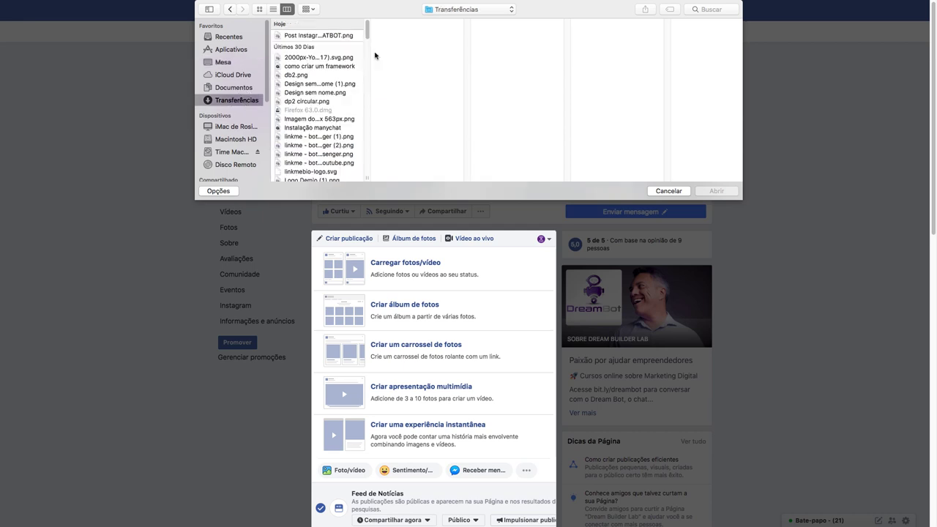
left_click(323, 36)
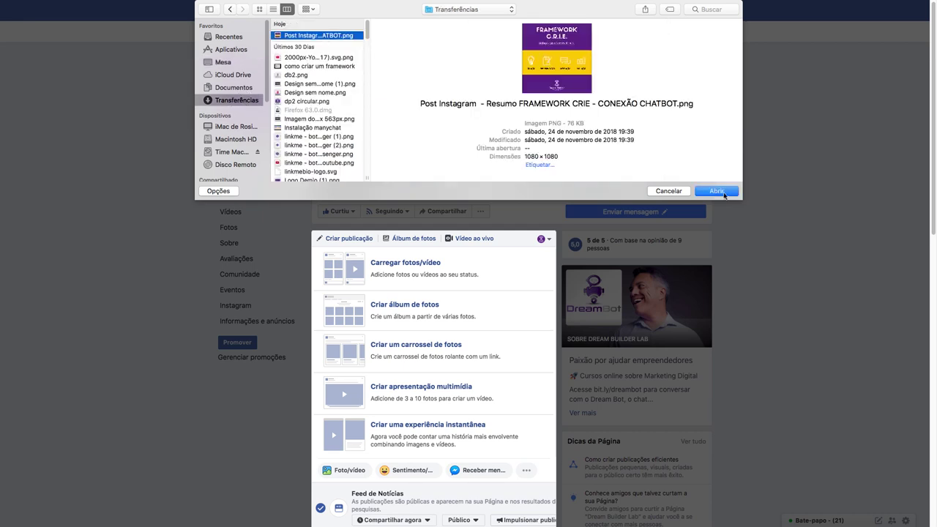
left_click(716, 191)
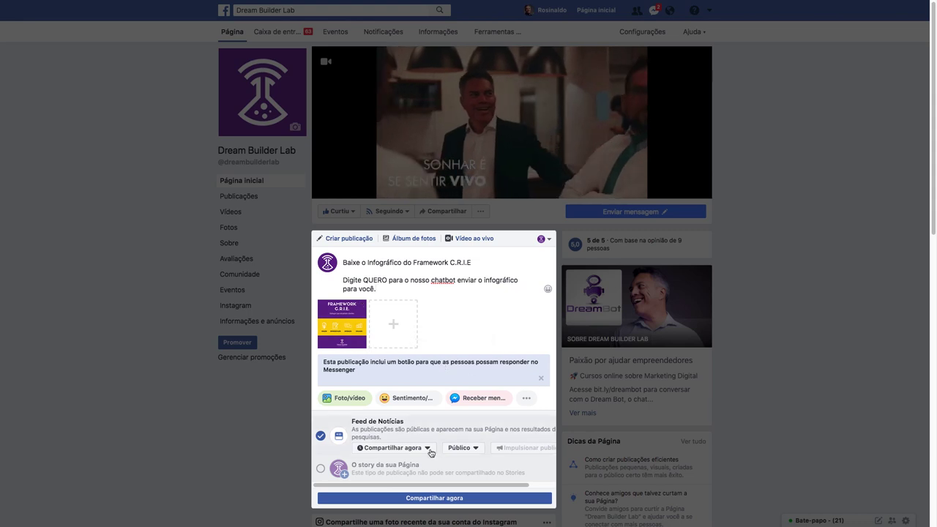
Schedule the Facebook post for publication on 24/11/2018, setting the hour to 21.
left_click(427, 447)
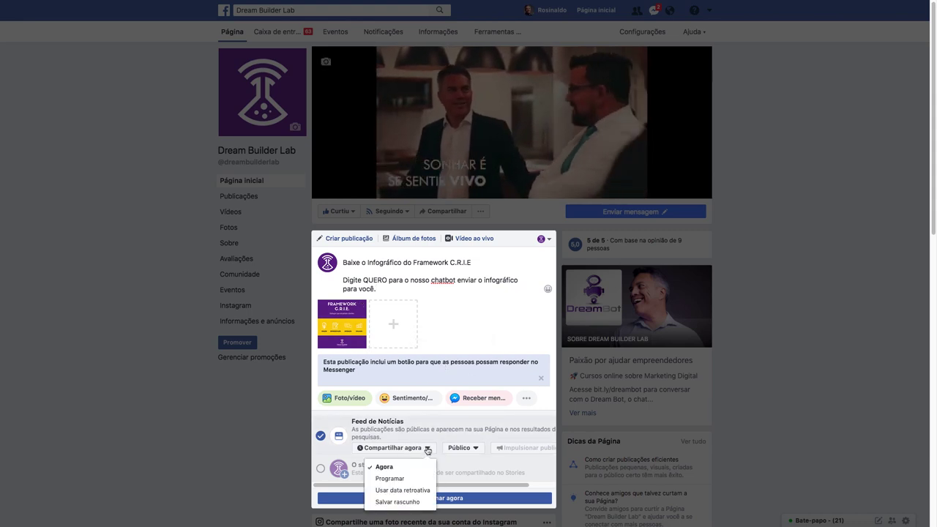
left_click(400, 480)
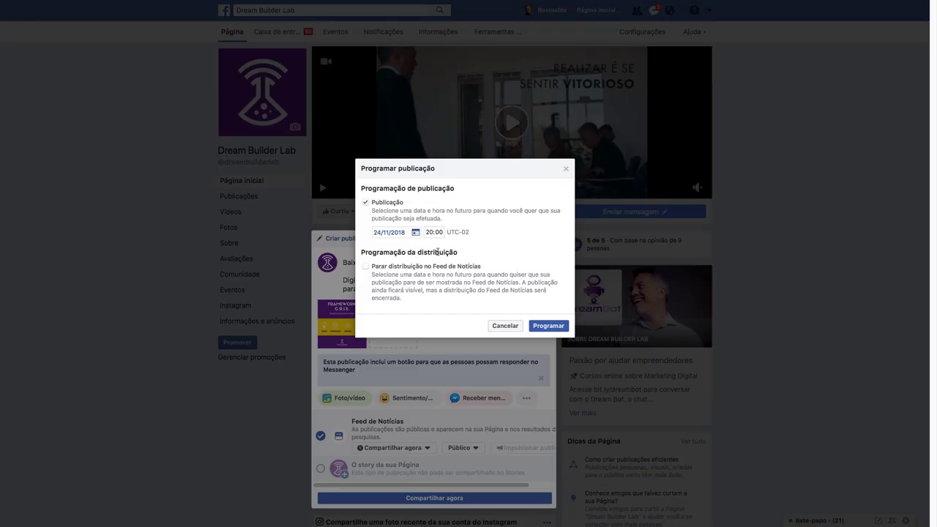
left_click(431, 233)
type("21")
left_click(494, 238)
left_click(546, 327)
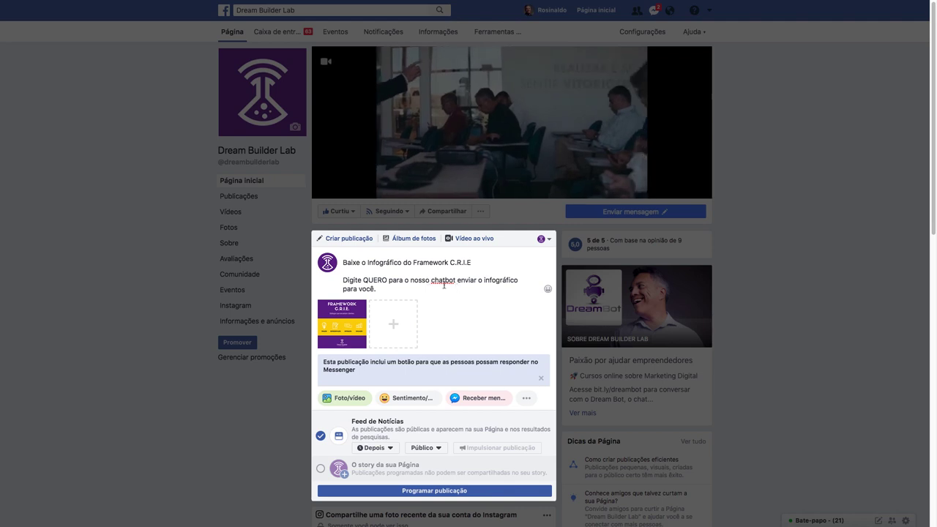
left_click(447, 491)
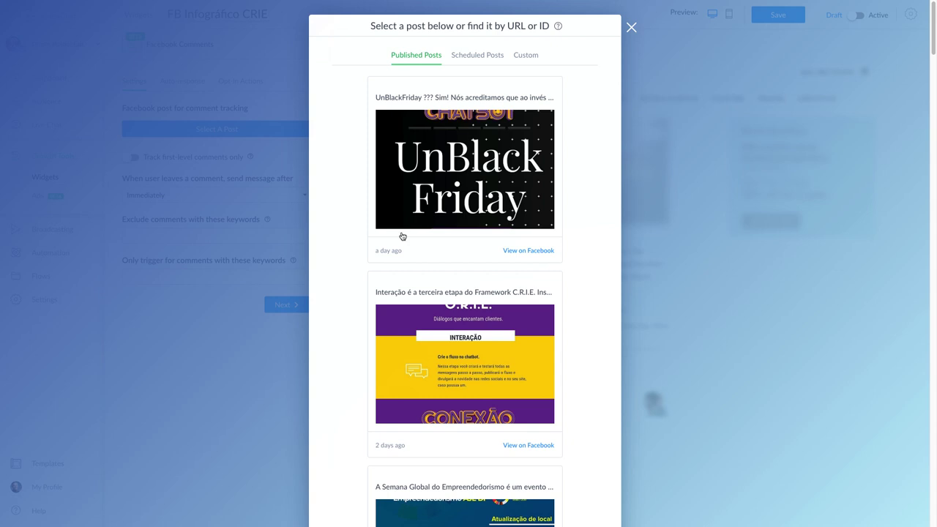
In ManyChat, select the scheduled C.R.I.E. infographic post for comment tracking and confirm it is explicit about contacting commenters via Messenger.
left_click(494, 57)
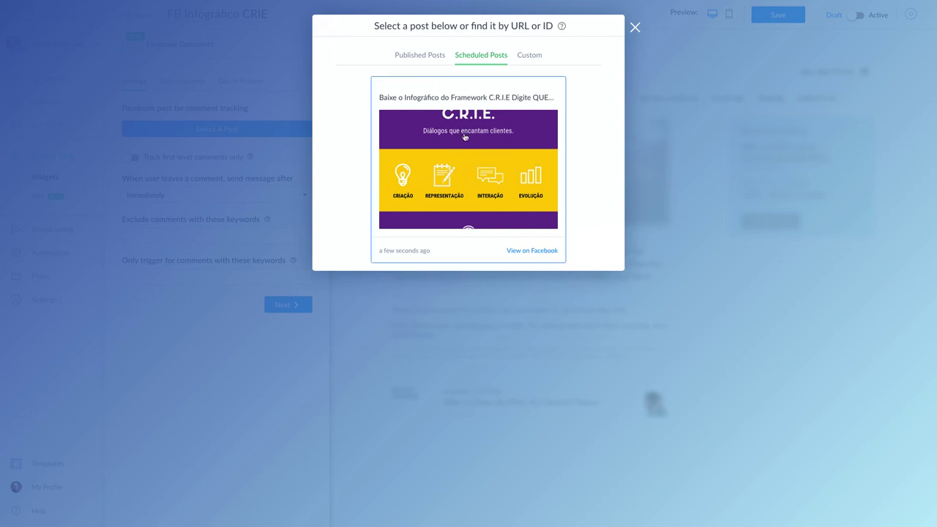
left_click(419, 57)
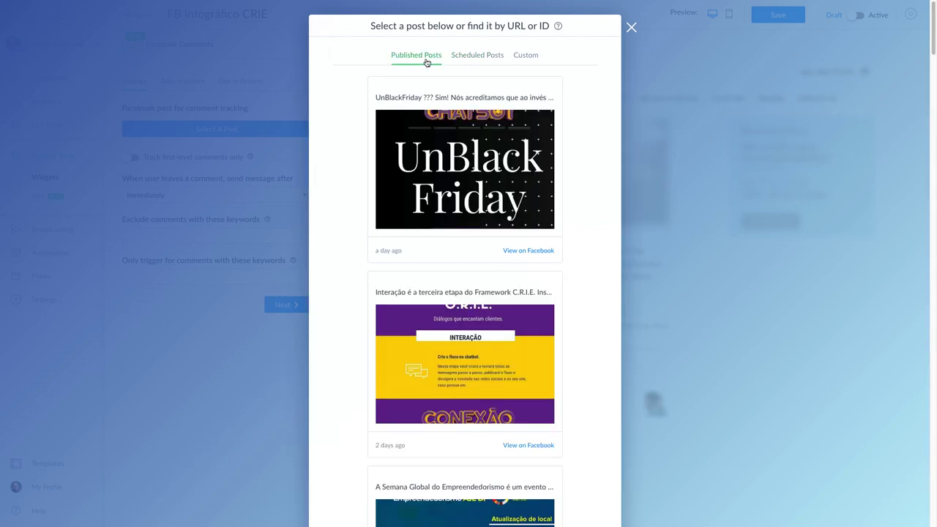
left_click(483, 57)
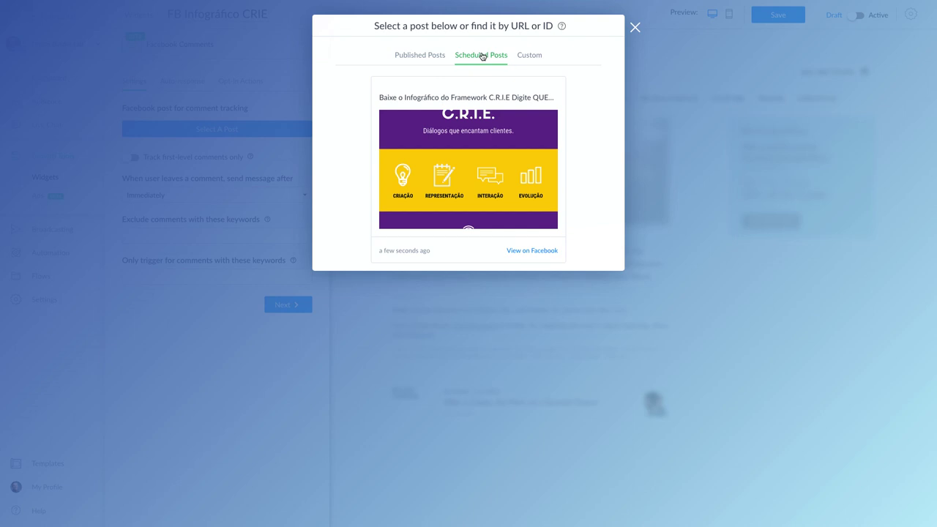
left_click(412, 136)
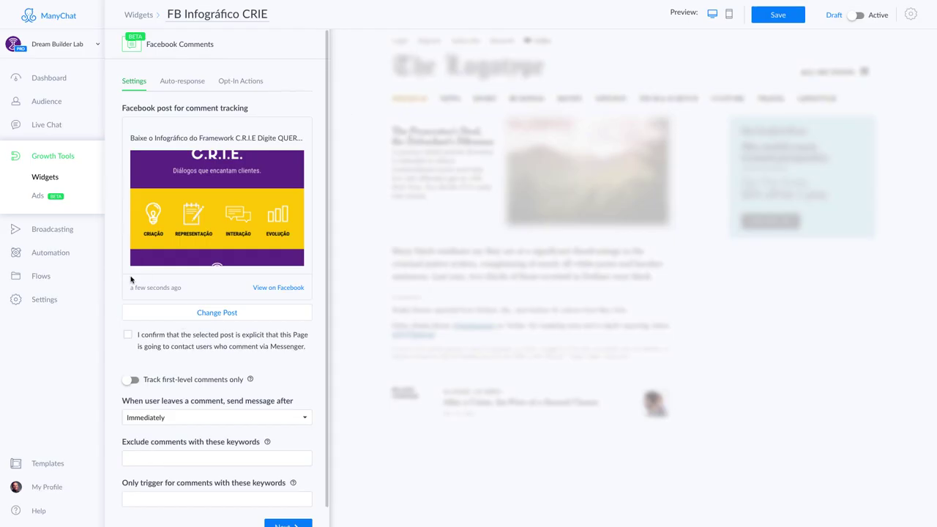
left_click(128, 336)
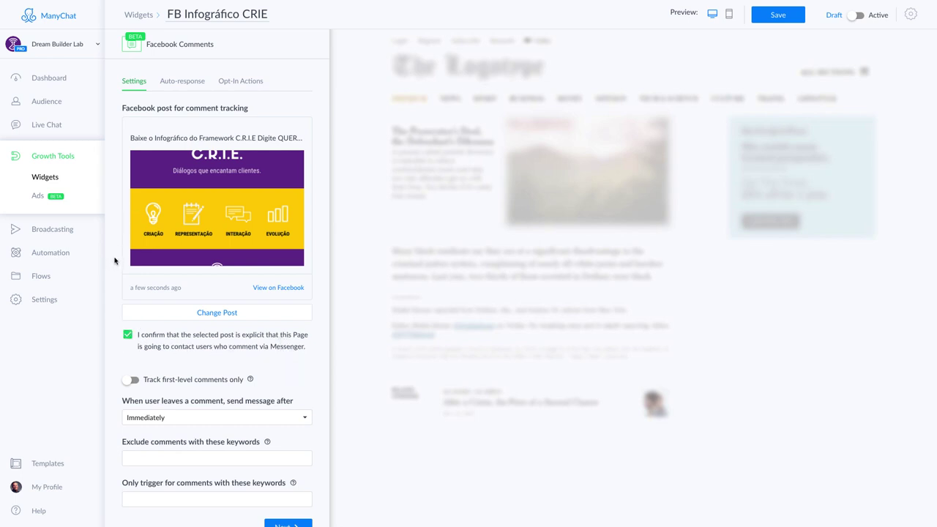
Trigger the tool only for comments with the keyword "QUERO" and proceed to the auto-response settings.
scroll(150, 249, "down", 1)
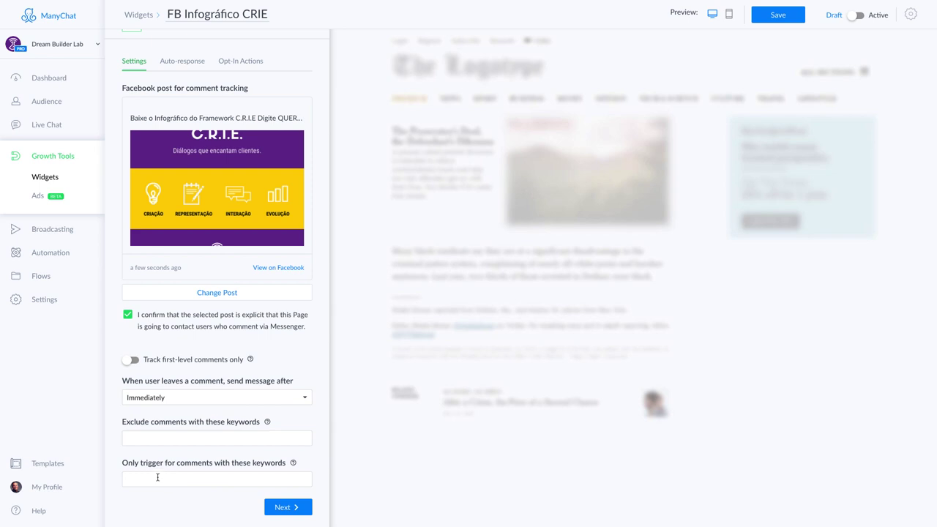
left_click_drag(122, 463, 207, 464)
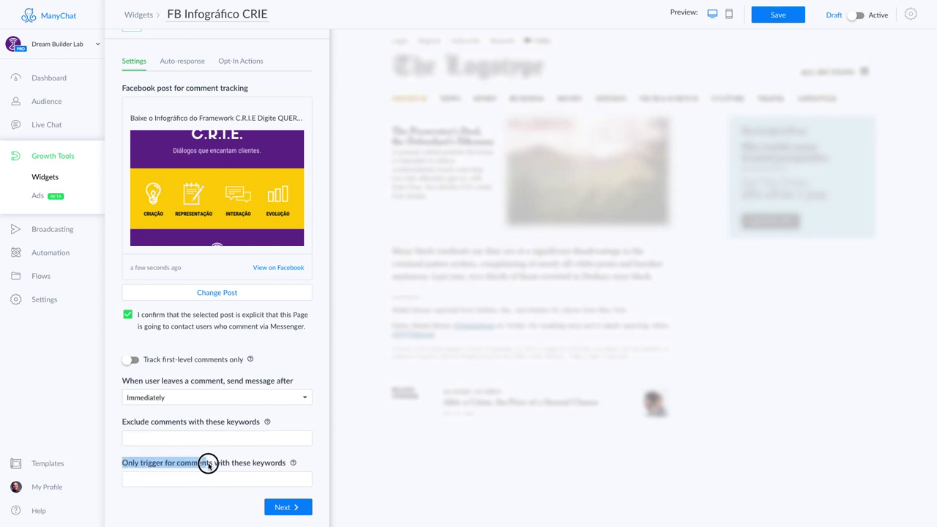
left_click(251, 463)
left_click(189, 483)
type("QUERO")
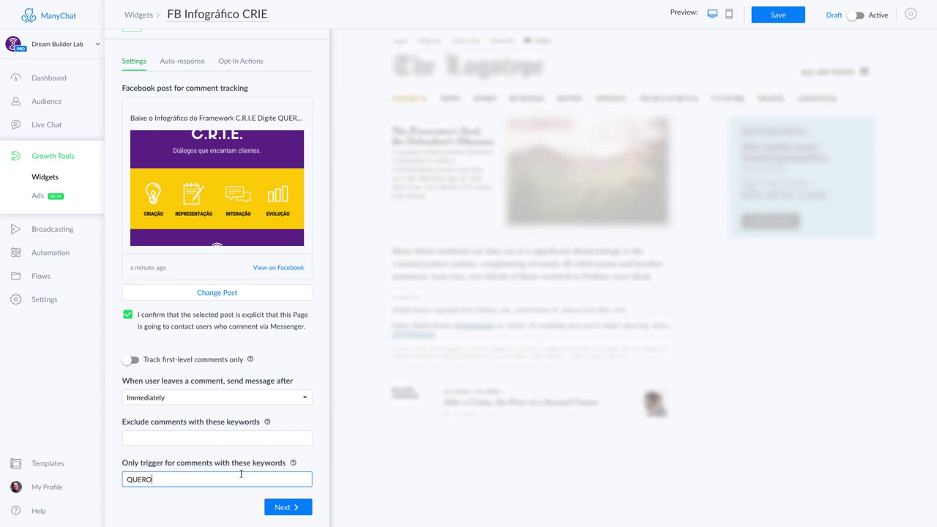
left_click(288, 511)
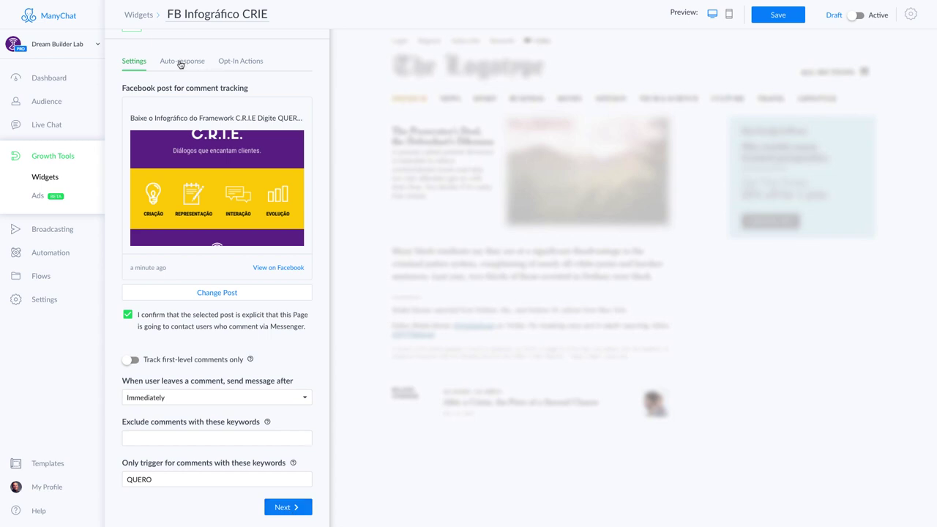
left_click(285, 507)
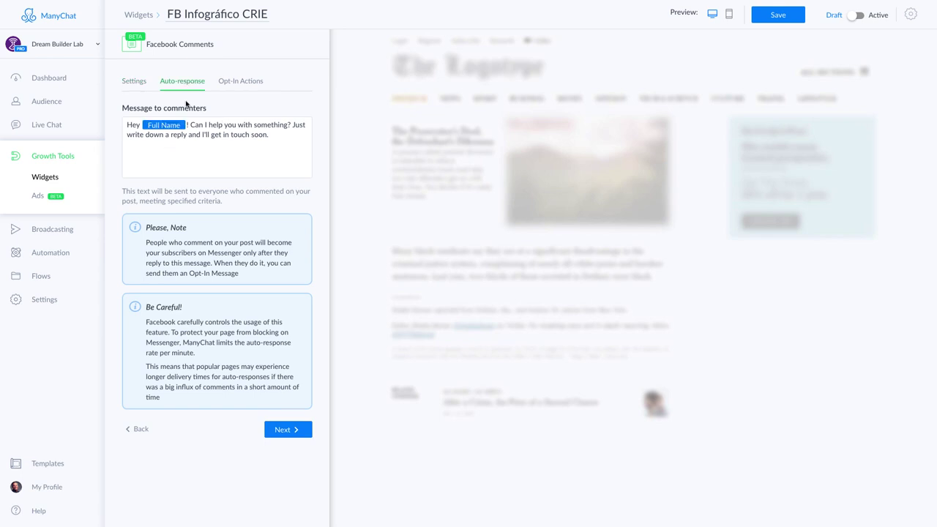
Replace the default message to commenters with a short greeting followed by the First Name variable.
left_click_drag(131, 125, 289, 138)
type("O")
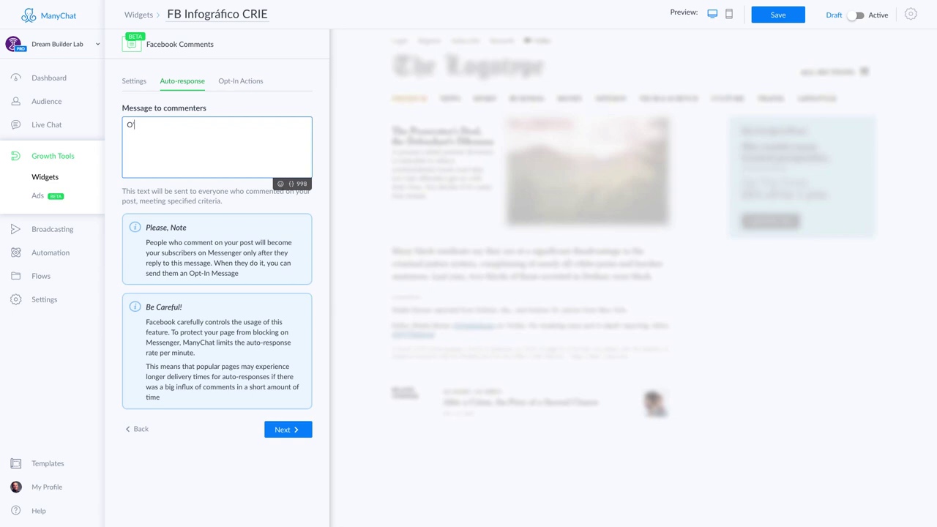
type("'i, {{")
key("Return")
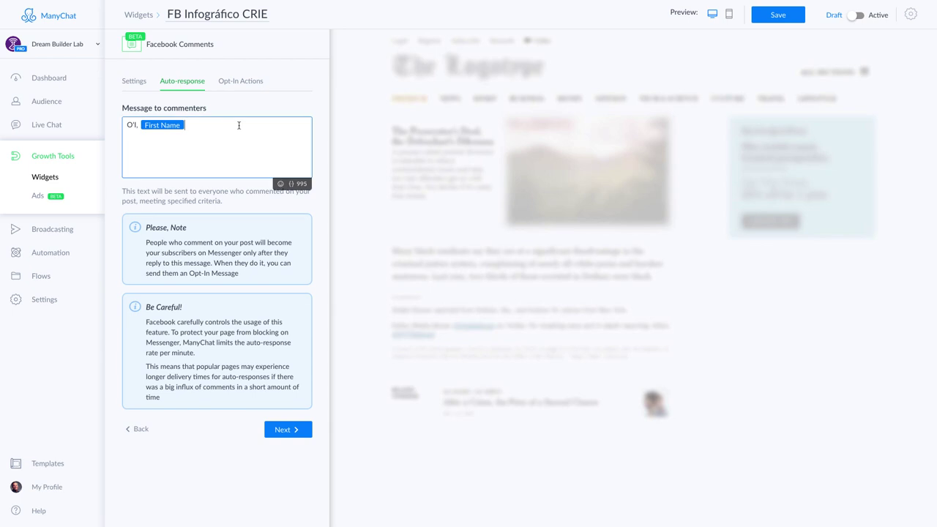
Add ". Confirme seu interesse respondendo a essa mensagem." after the First Name variable and correct the greeting to "Oi,".
type(", CIONONFIRM")
key("BackSpace")
key("BackSpace")
key("BackSpace")
key("BackSpace")
key("BackSpace")
key("BackSpace")
key("BackSpace")
type("onfirme")
type(" com")
key("BackSpace")
key("BackSpace")
key("BackSpace")
key("BackSpace")
key("BackSpace")
key("BackSpace")
key("BackSpace")
key("BackSpace")
type("irme seu interesse respondendo a")
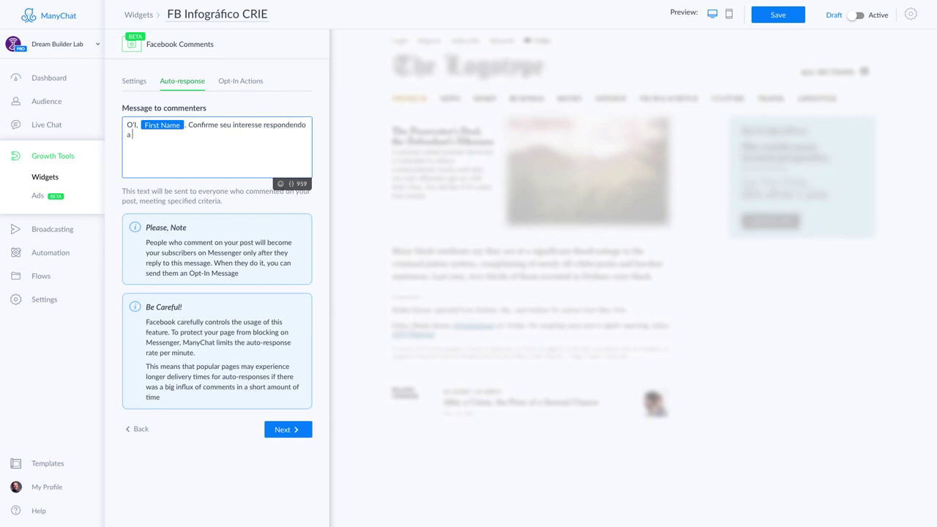
type(" essa mensagem")
key("BackSpace")
key("BackSpace")
type("l")
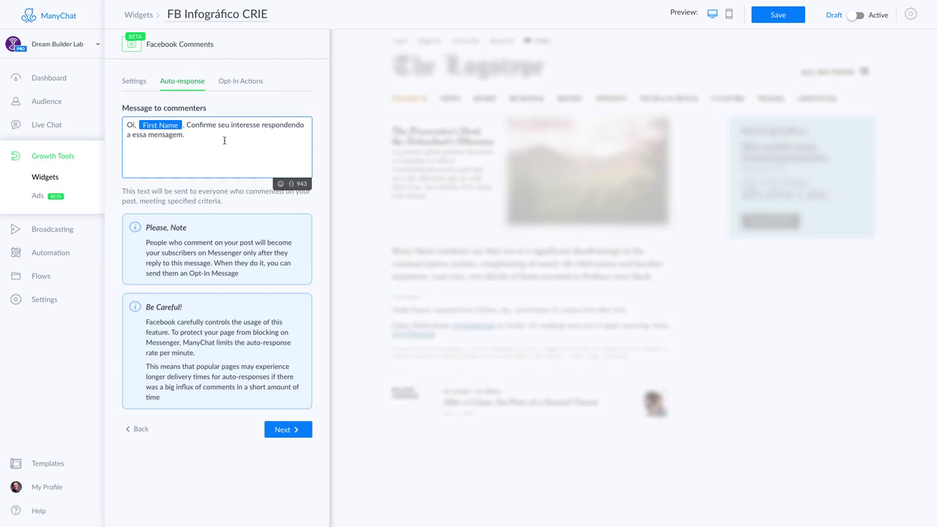
Send the opt-in message to everyone who replies, replacing its content with the flow "Infográfico Framework CRIE Opt-In".
left_click(242, 83)
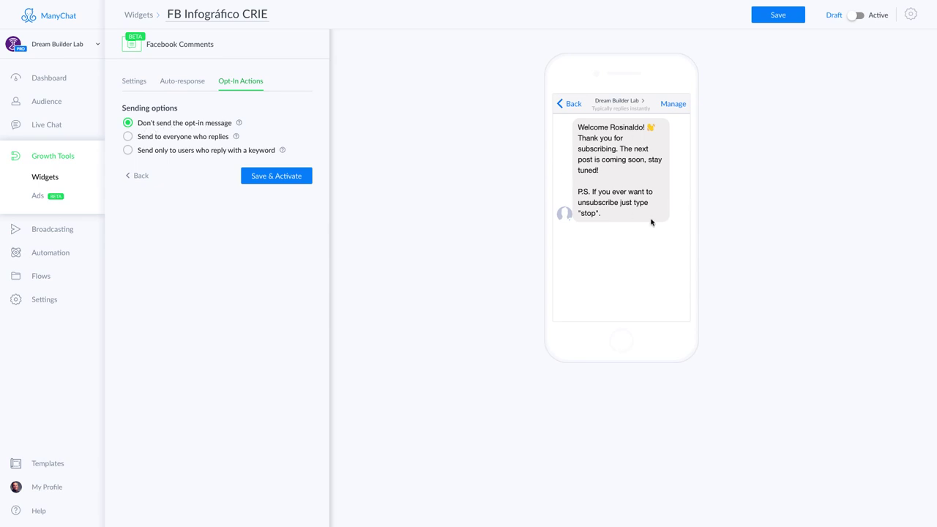
left_click(128, 137)
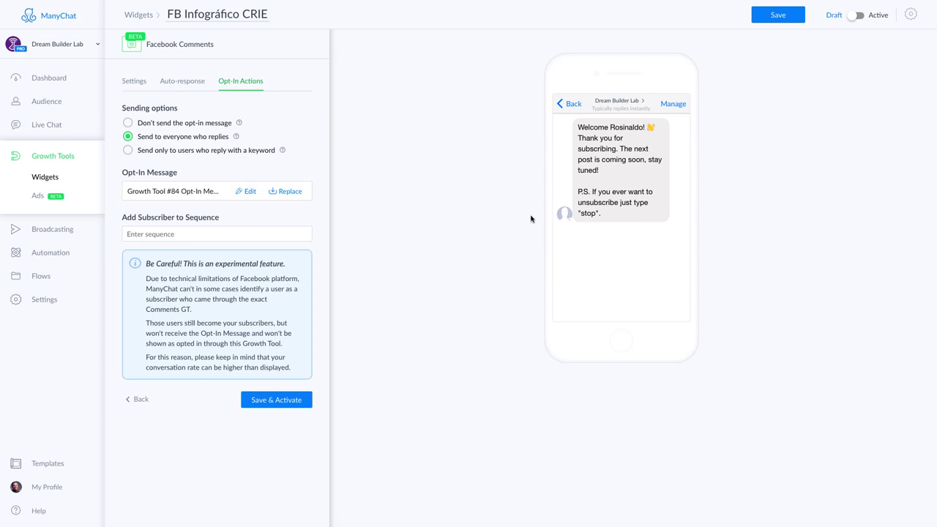
left_click(283, 193)
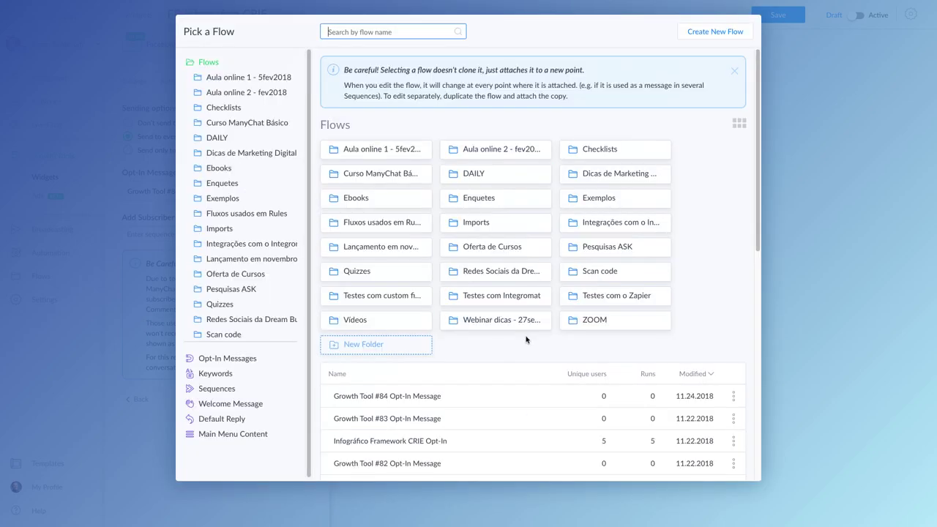
left_click(403, 441)
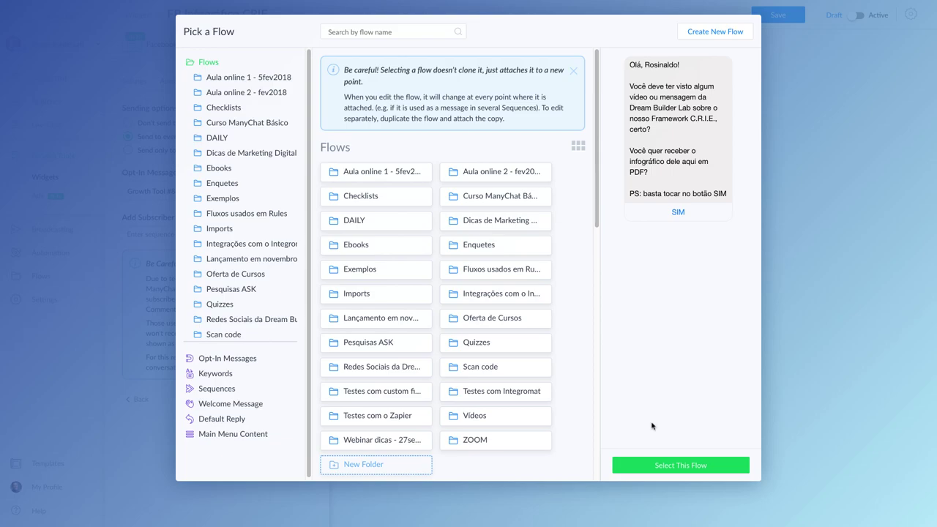
left_click(684, 464)
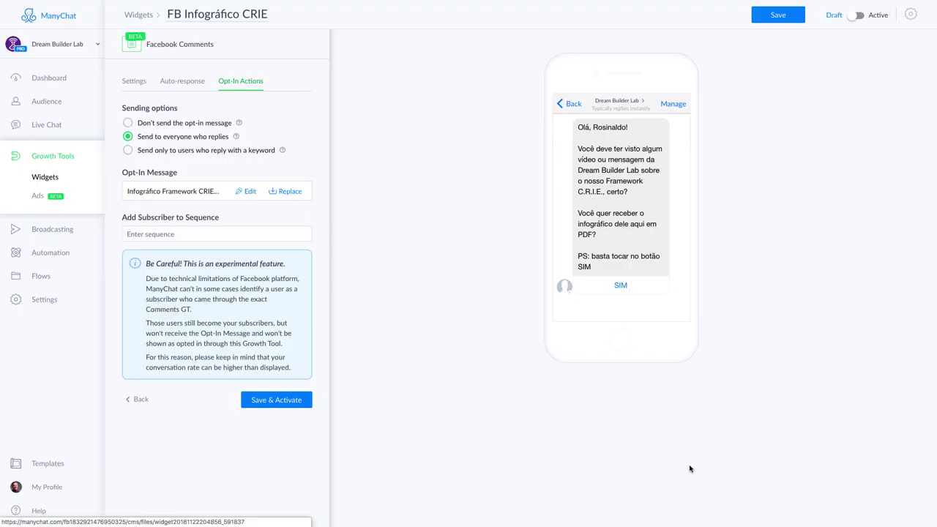